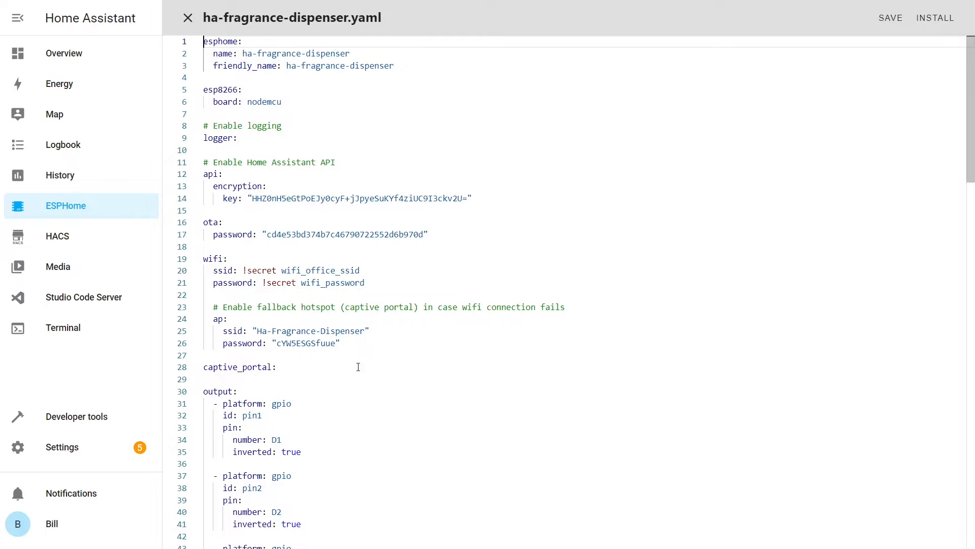
drag(278, 368, 203, 42)
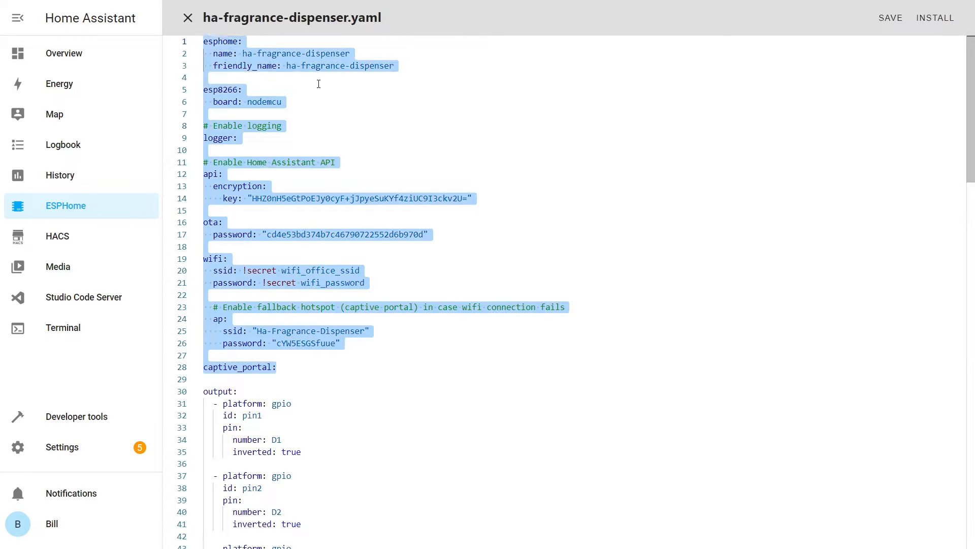
click(431, 164)
scroll(432, 164, down, 3)
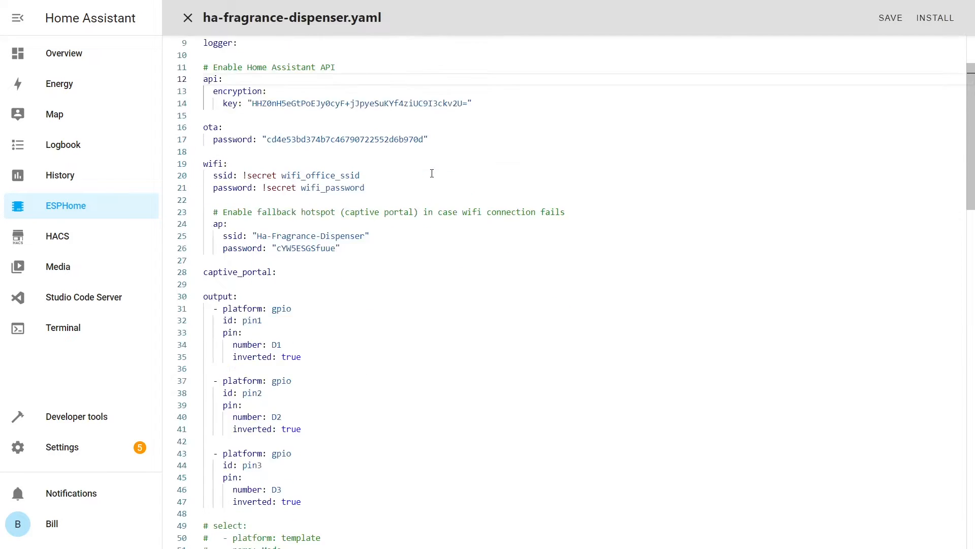
scroll(430, 175, down, 3)
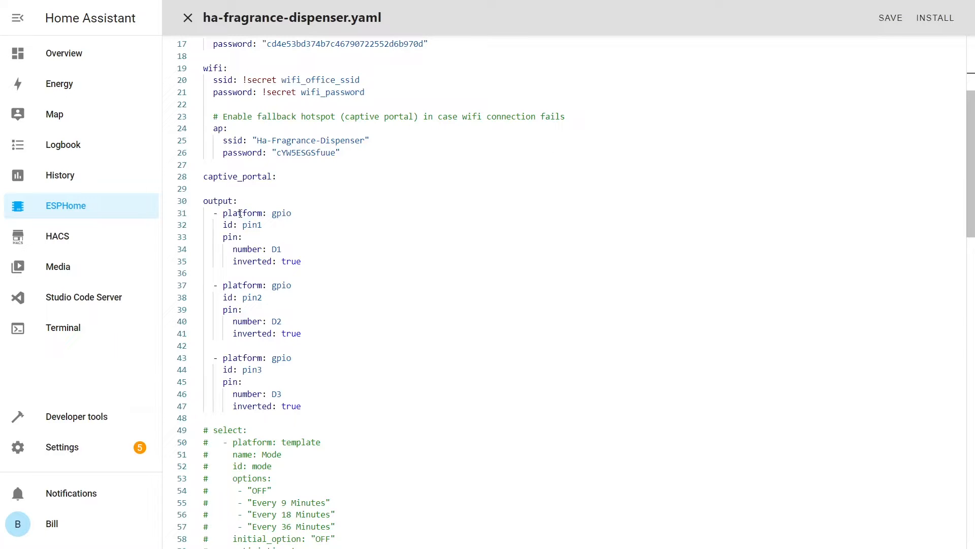
click(284, 249)
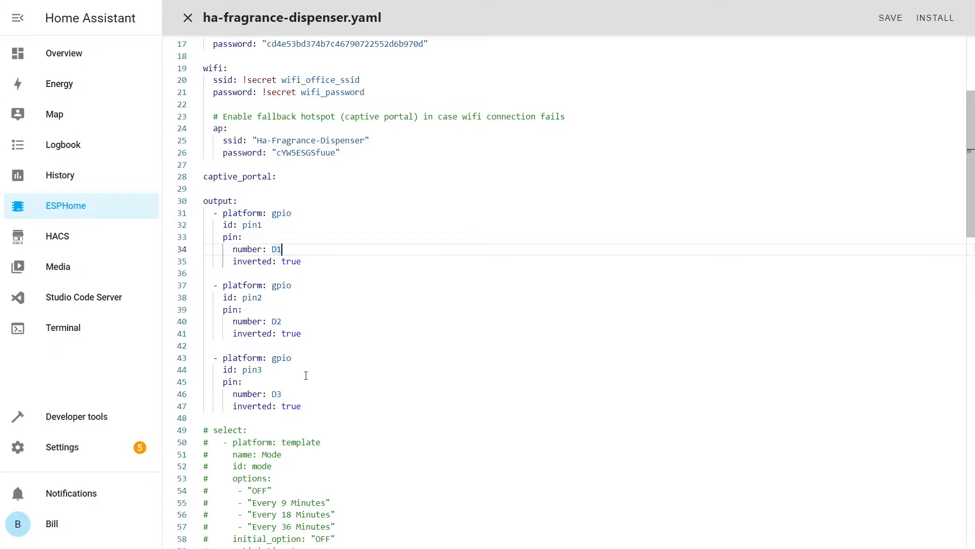
click(252, 225)
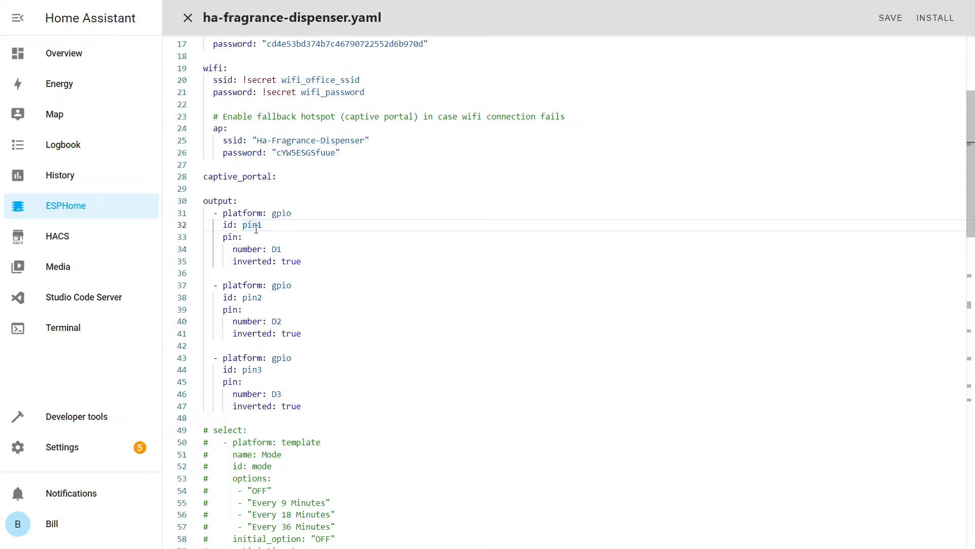
click(250, 297)
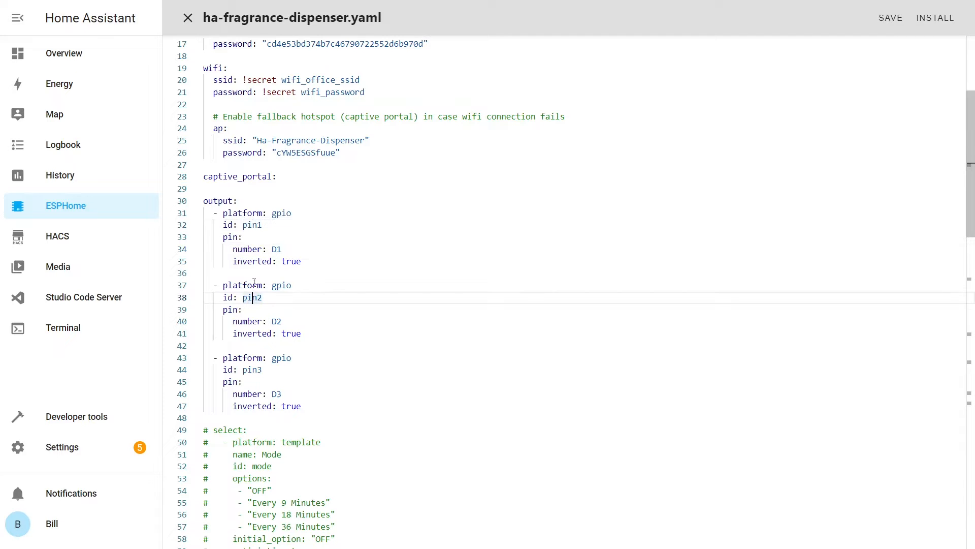
click(248, 224)
click(257, 298)
click(263, 370)
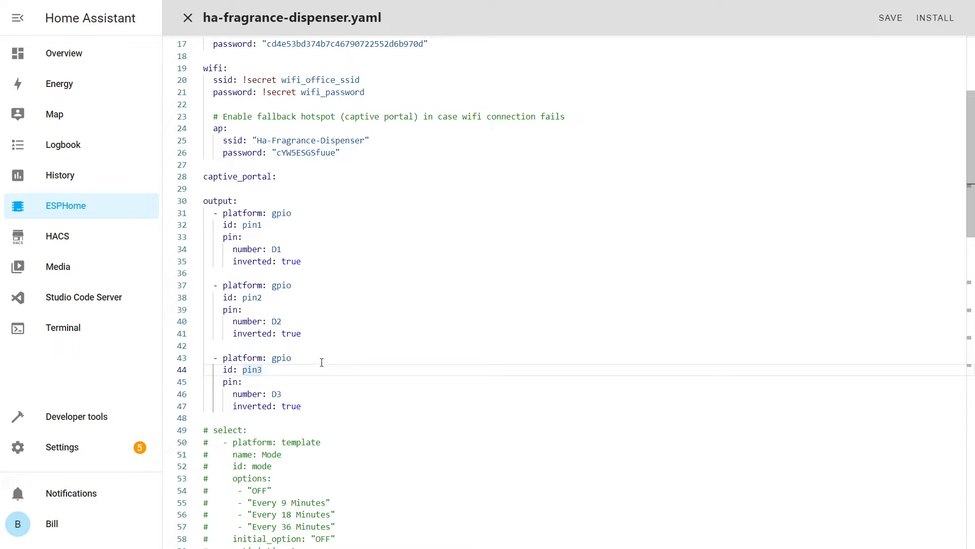
drag(302, 406, 241, 406)
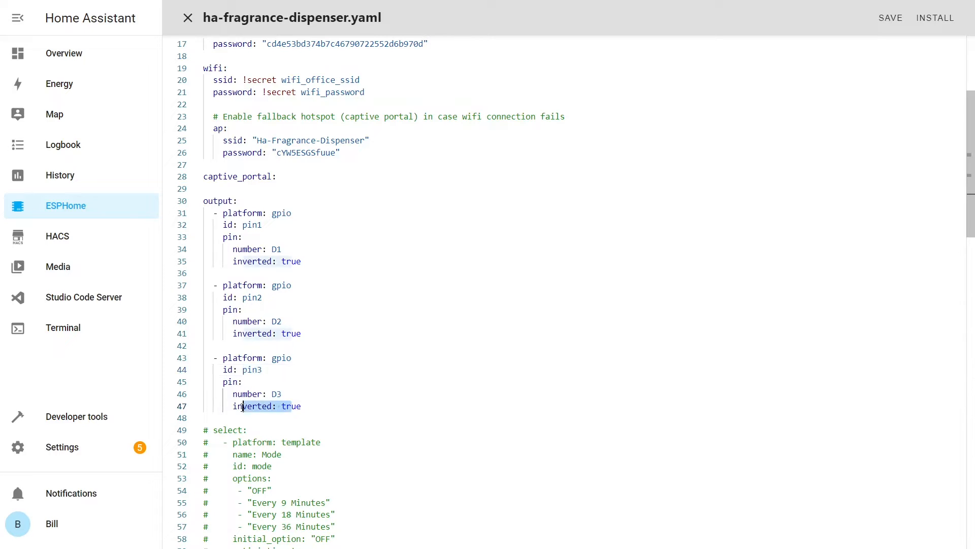
mouse_move(285, 402)
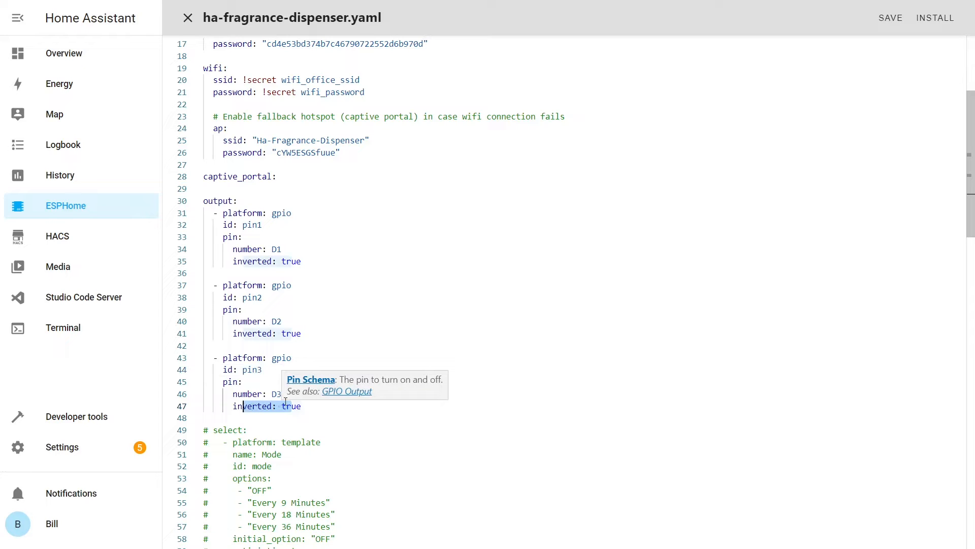
double_click(292, 406)
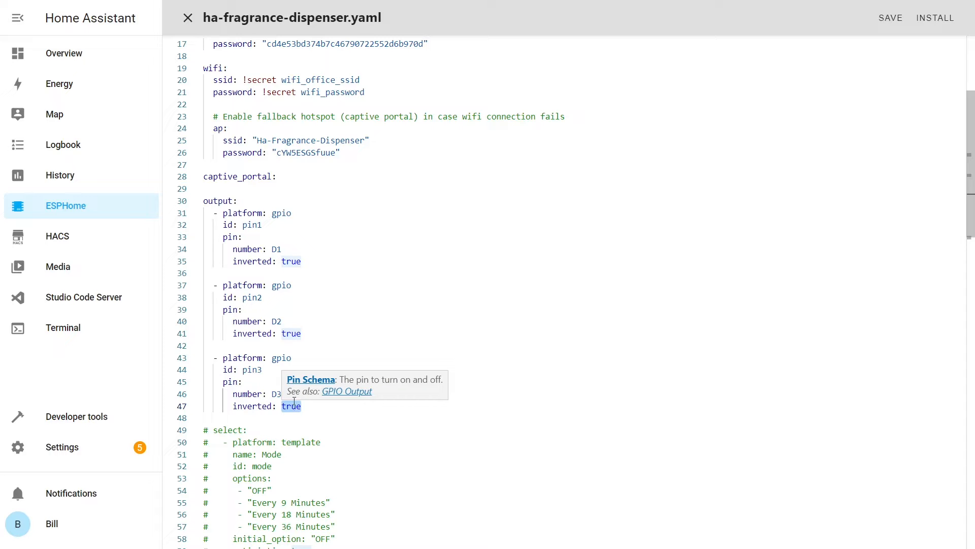
click(272, 351)
scroll(368, 317, down, 3)
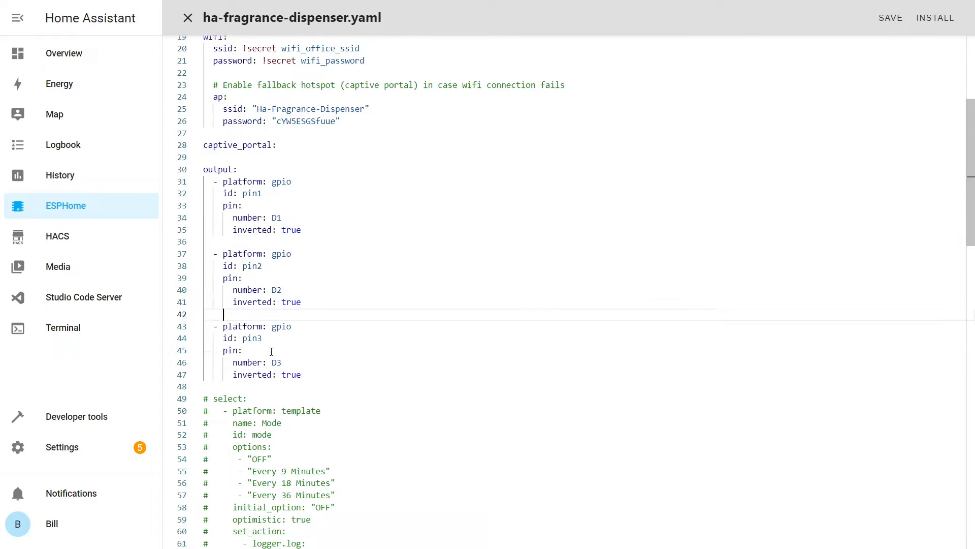
scroll(369, 318, down, 3)
scroll(368, 318, down, 2)
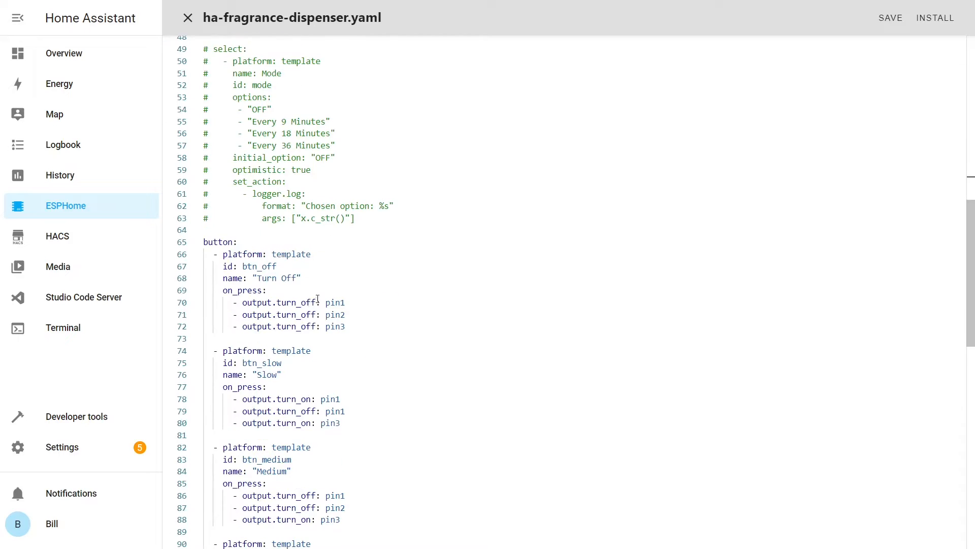
scroll(312, 297, down, 2)
scroll(283, 281, down, 1)
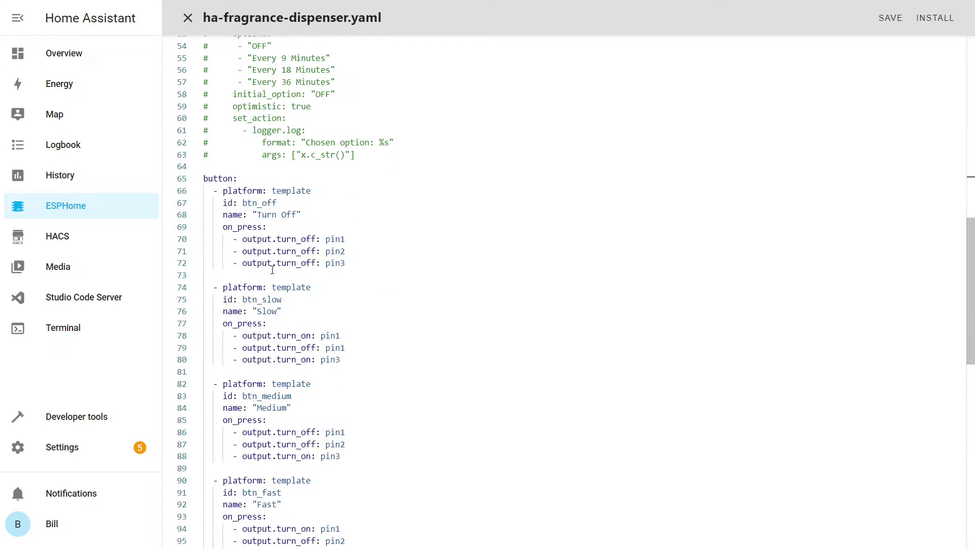
double_click(259, 202)
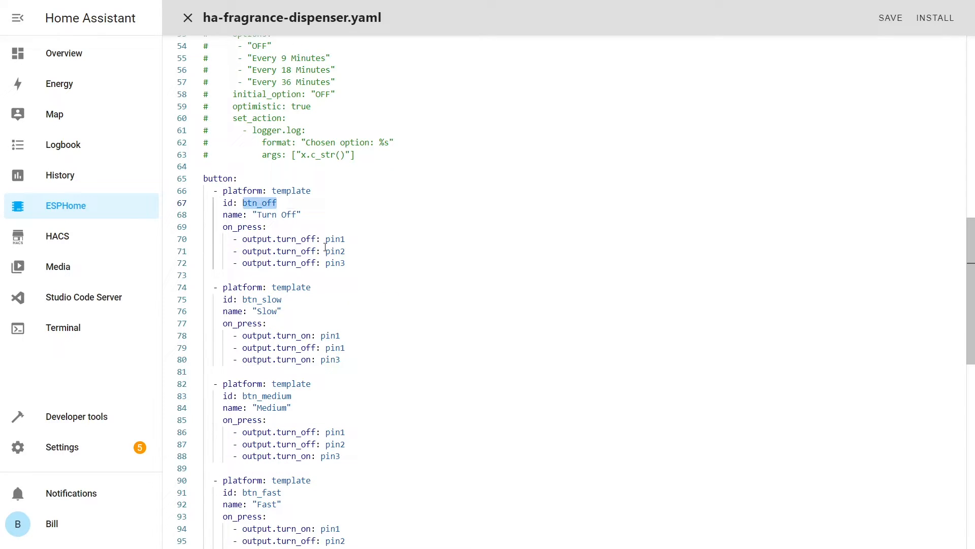
drag(348, 265, 256, 240)
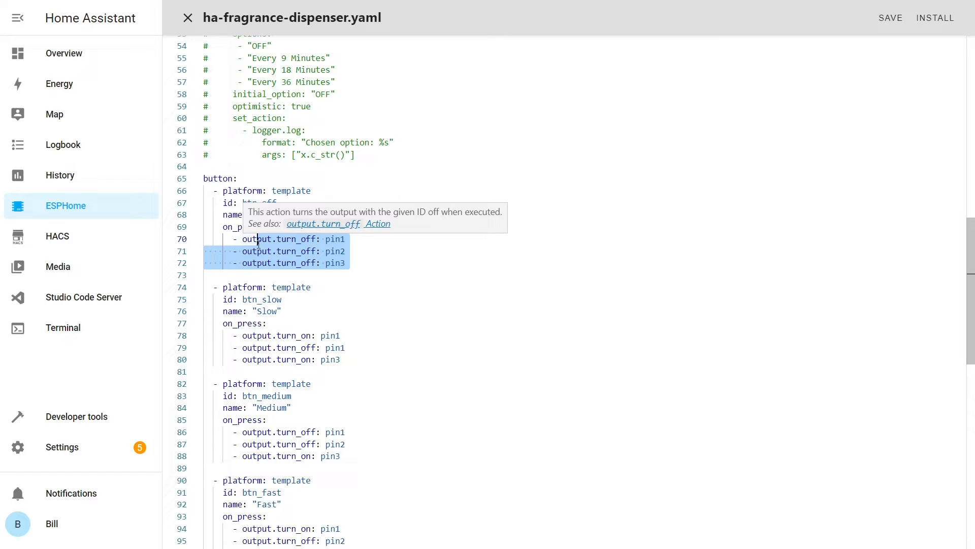
scroll(258, 240, down, 1)
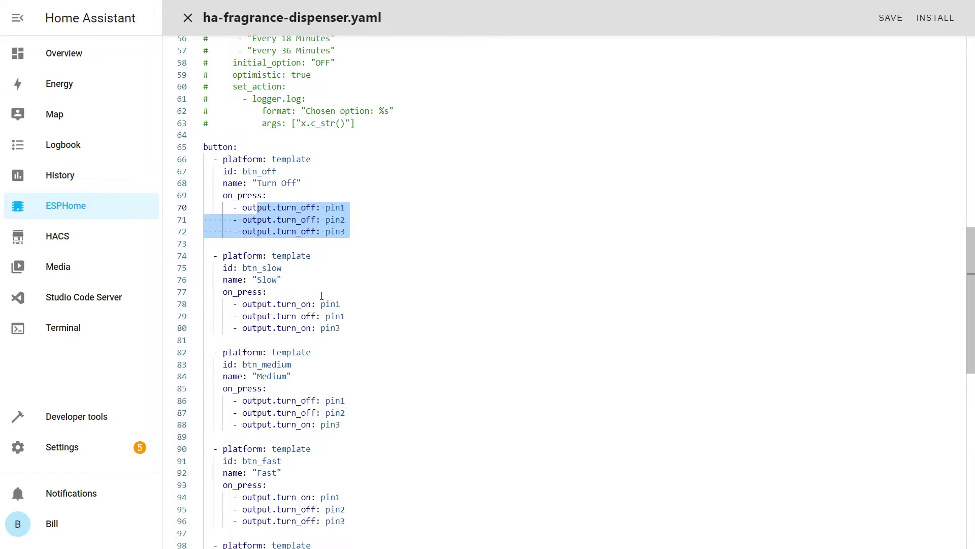
click(272, 267)
scroll(272, 268, down, 1)
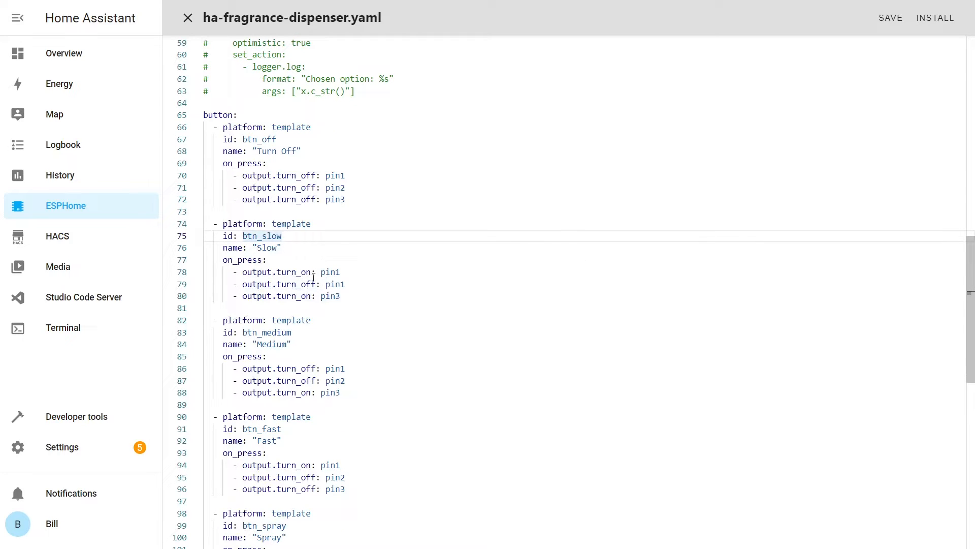
double_click(267, 247)
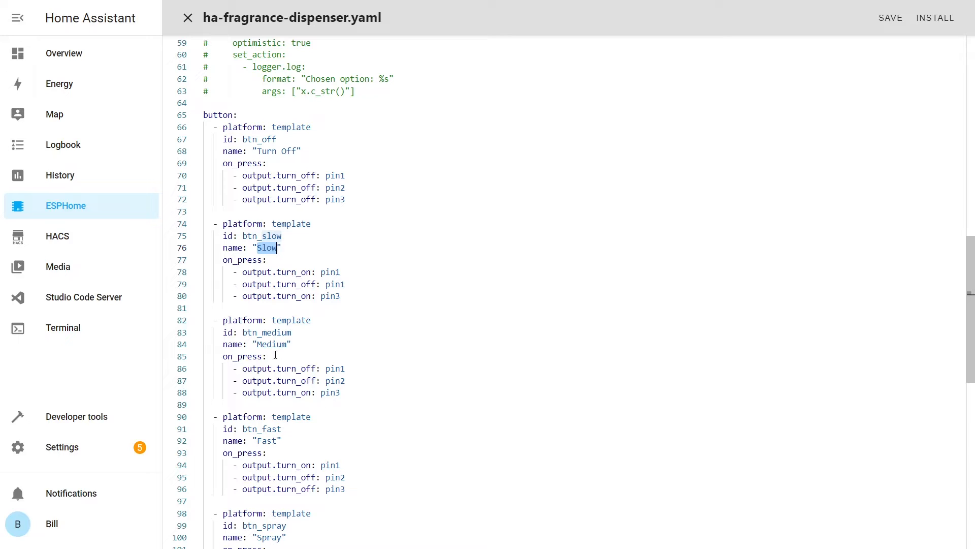
click(268, 444)
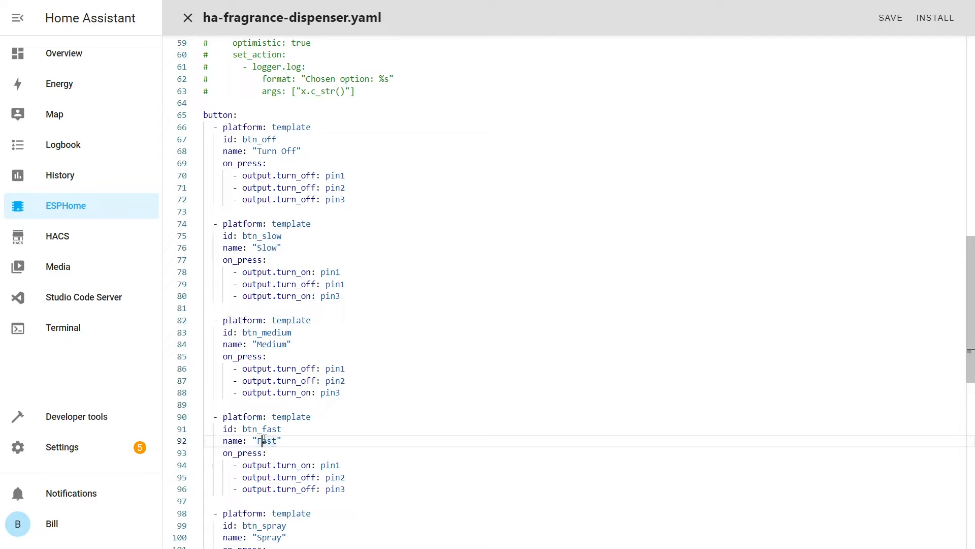
click(302, 431)
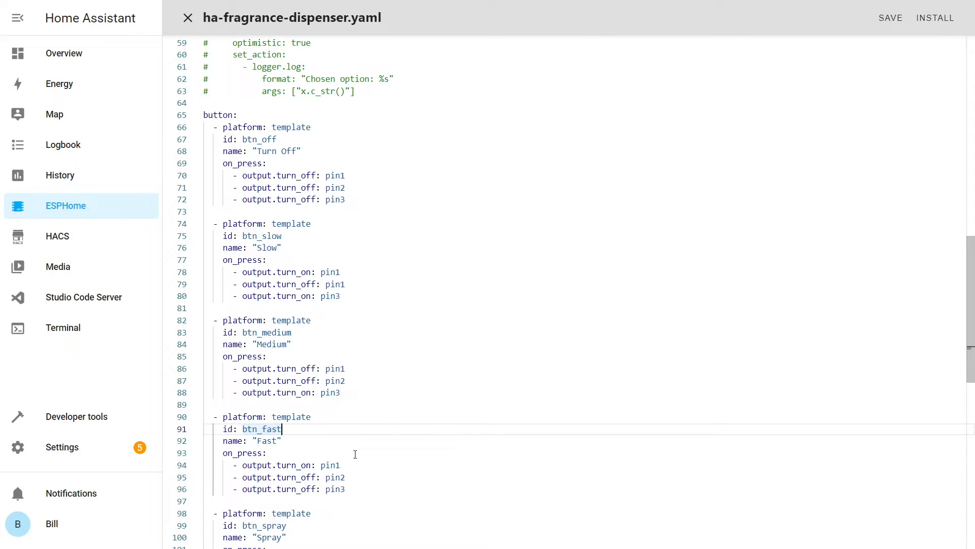
scroll(354, 455, down, 1)
scroll(354, 456, down, 1)
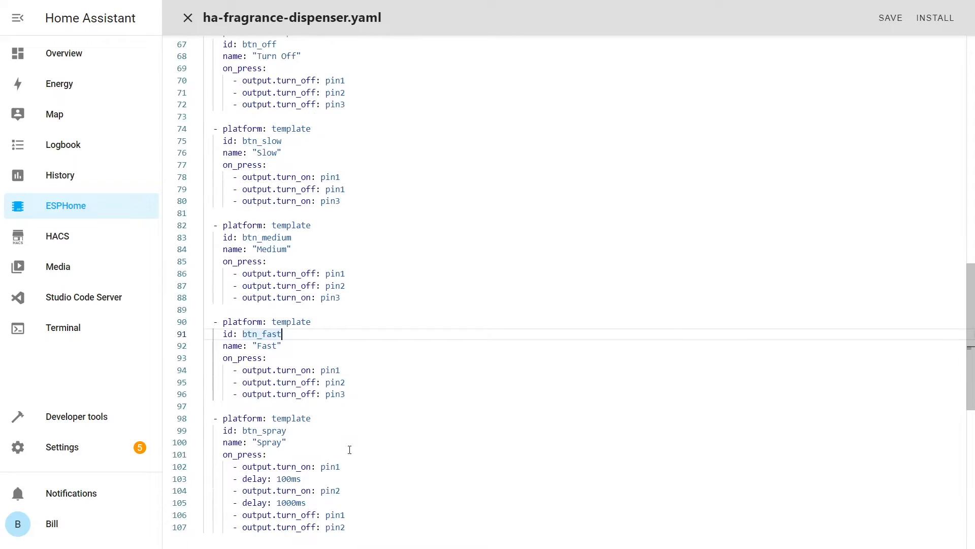
scroll(349, 449, down, 1)
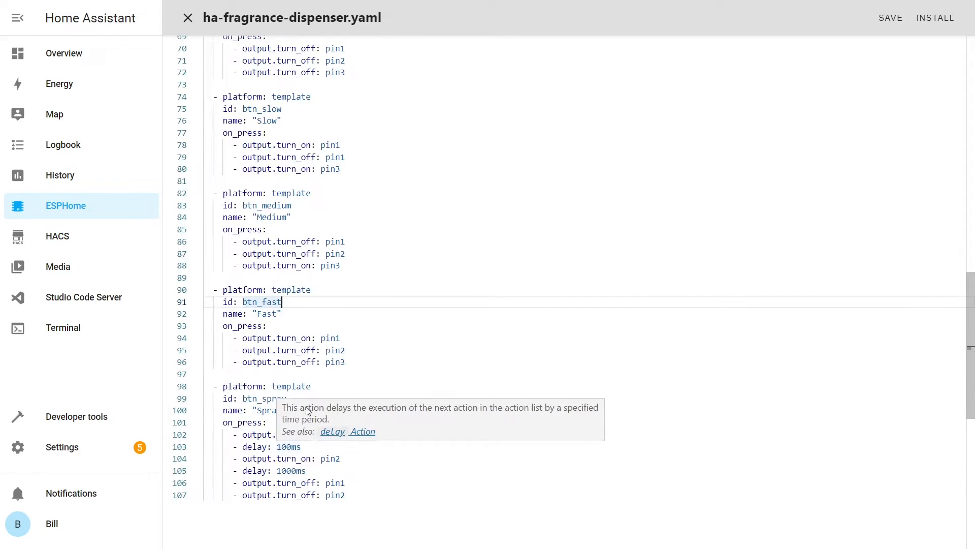
mouse_move(232, 442)
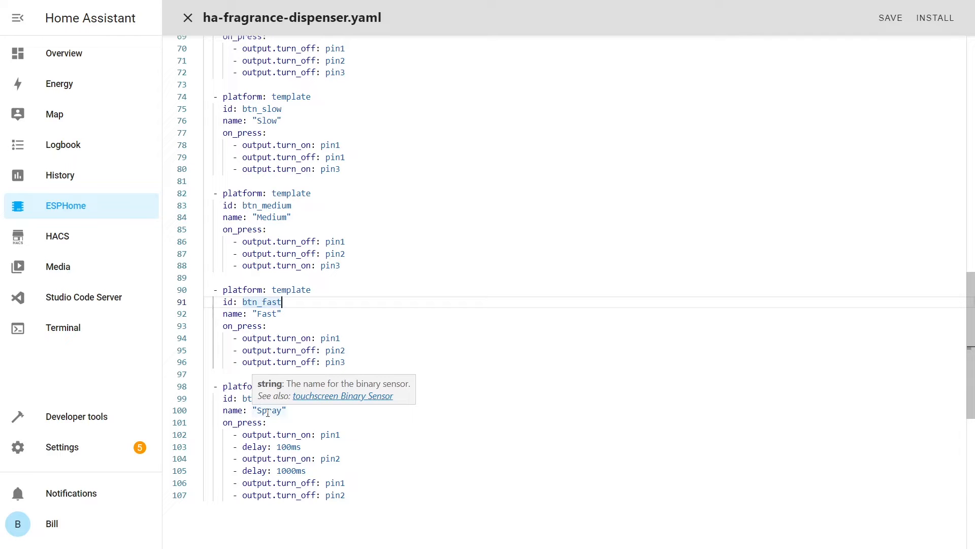
double_click(330, 458)
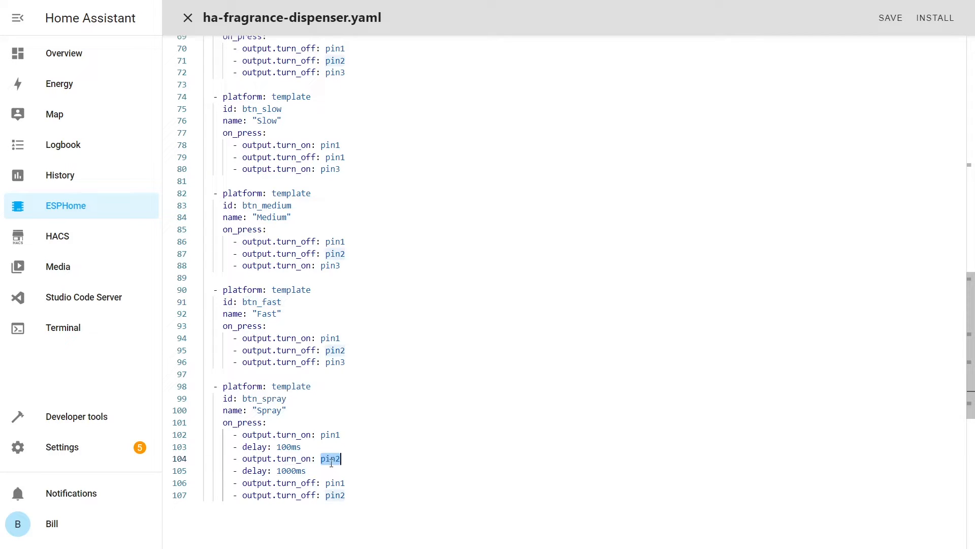
double_click(297, 434)
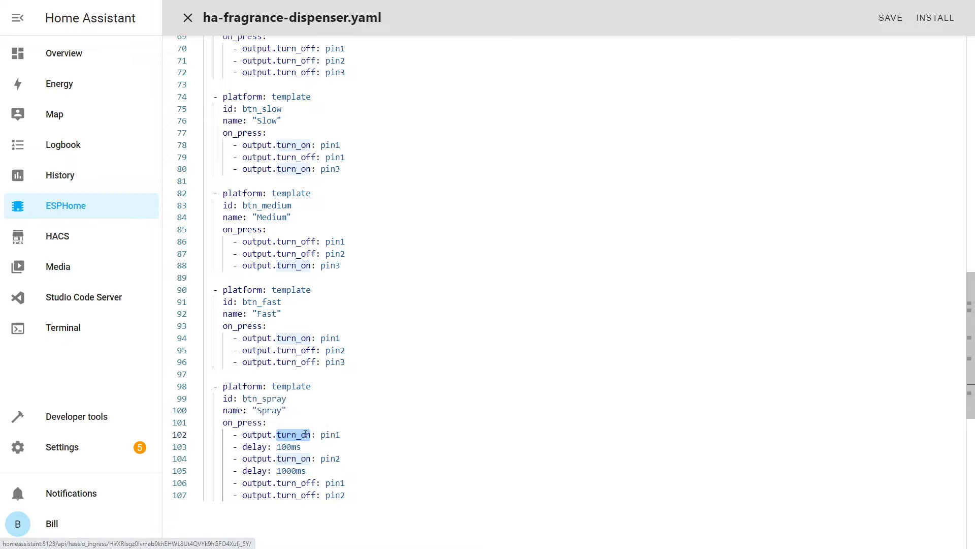
double_click(335, 433)
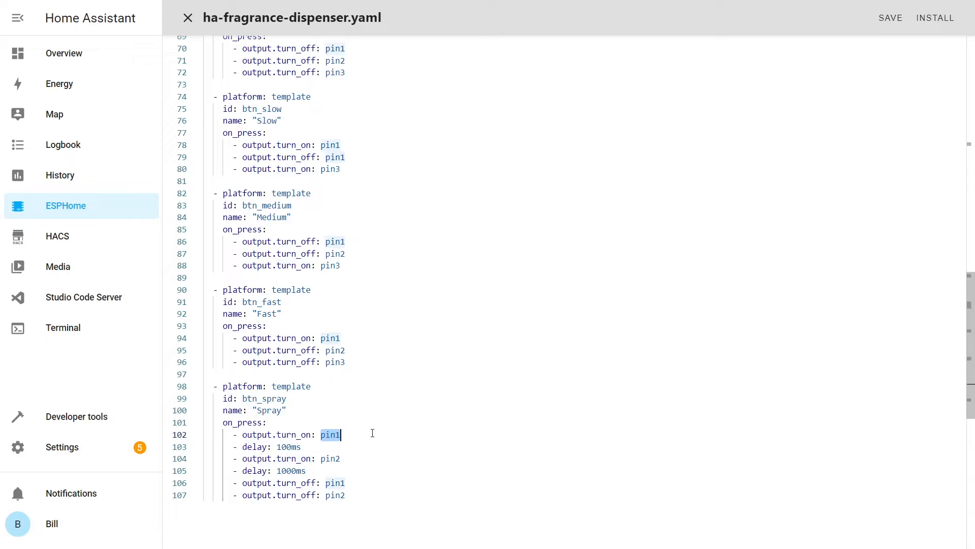
double_click(292, 459)
double_click(291, 470)
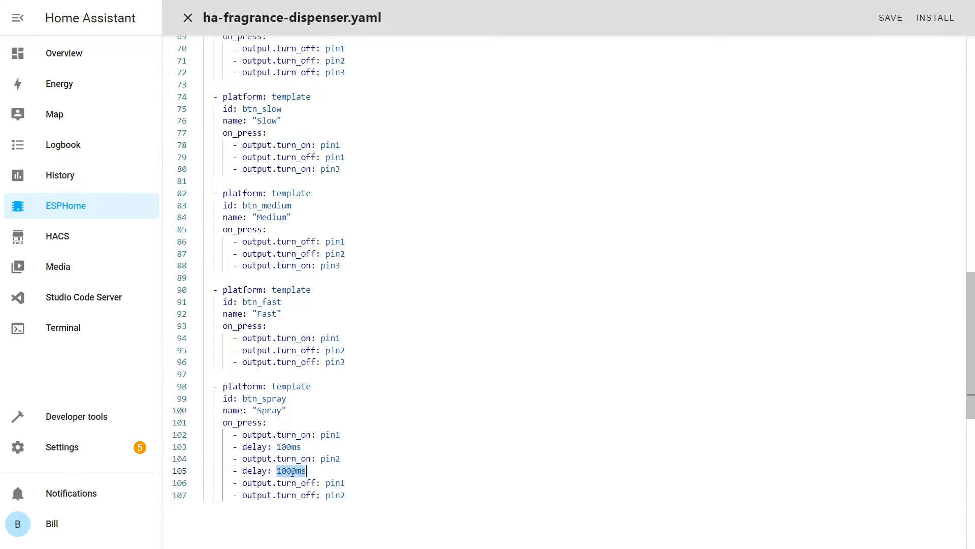
double_click(330, 459)
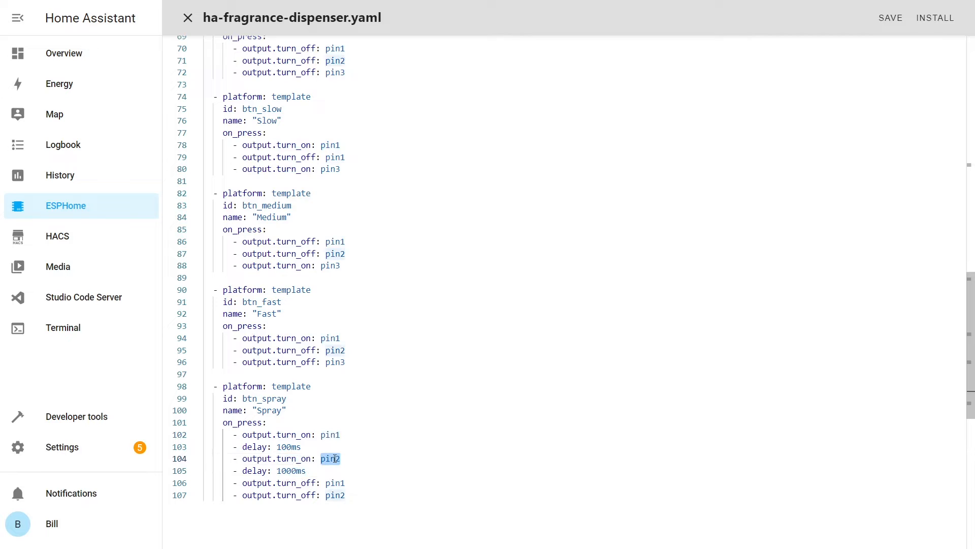
drag(326, 482, 357, 494)
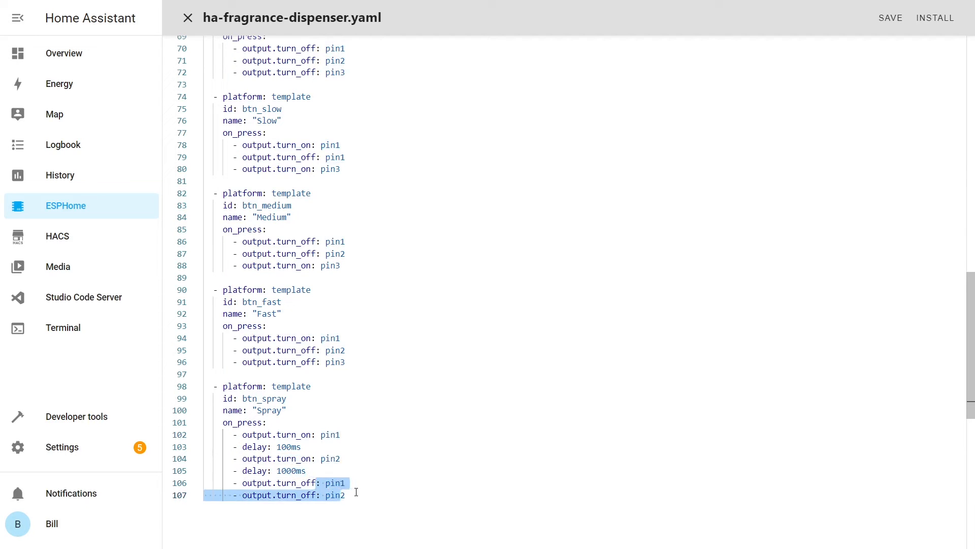
click(357, 494)
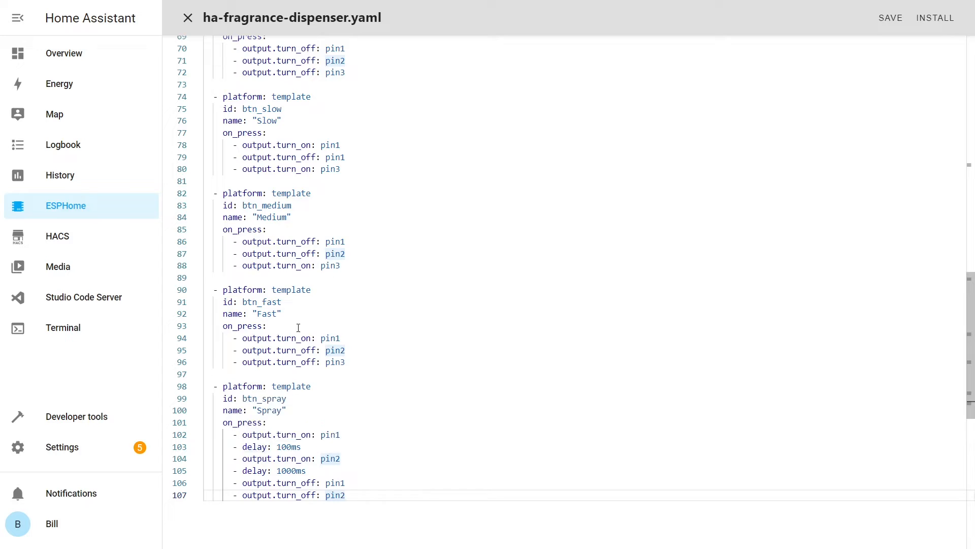
scroll(303, 297, up, 10)
drag(355, 315, 204, 144)
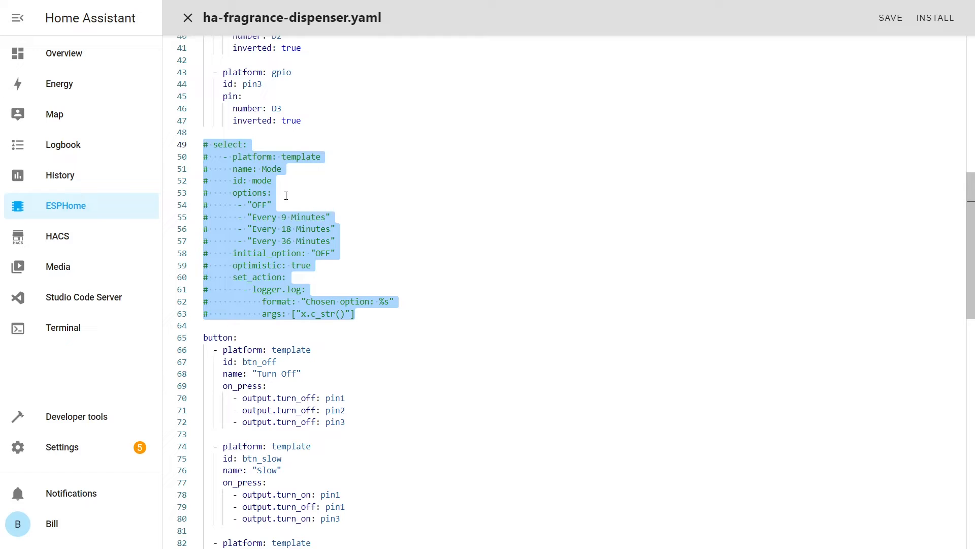
click(291, 218)
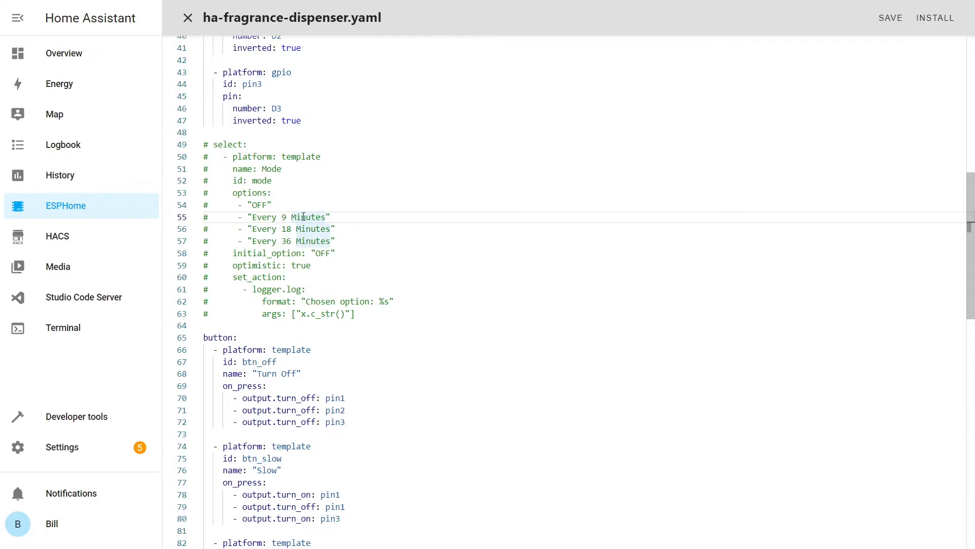
double_click(257, 205)
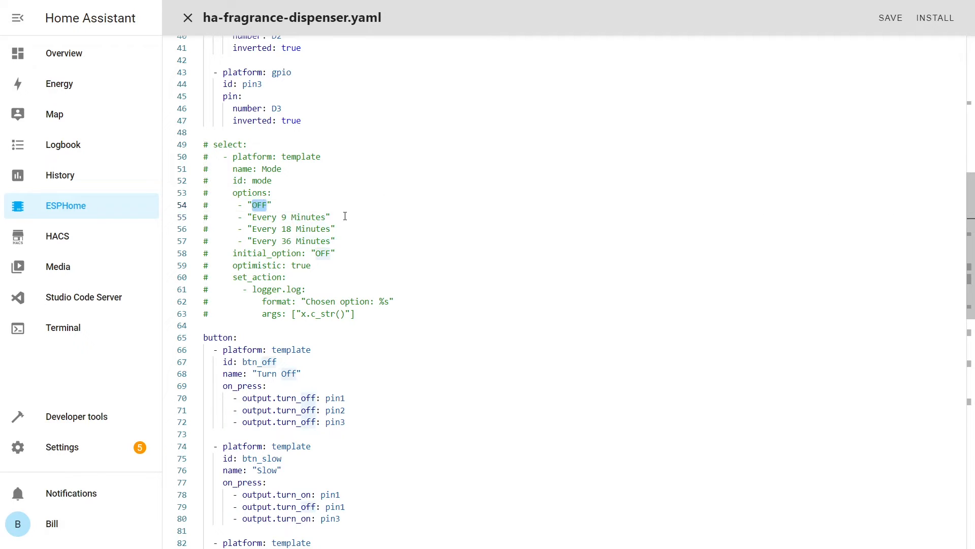
double_click(286, 217)
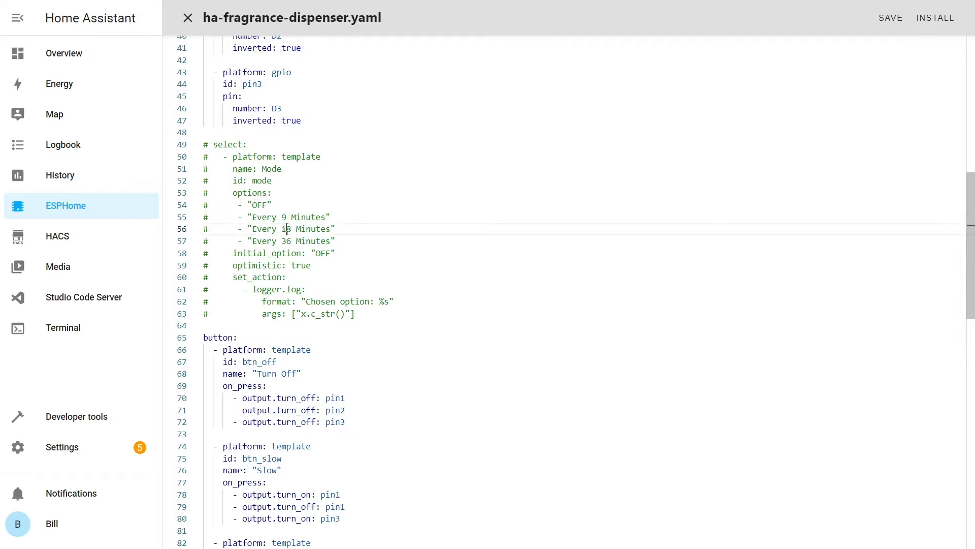
double_click(288, 228)
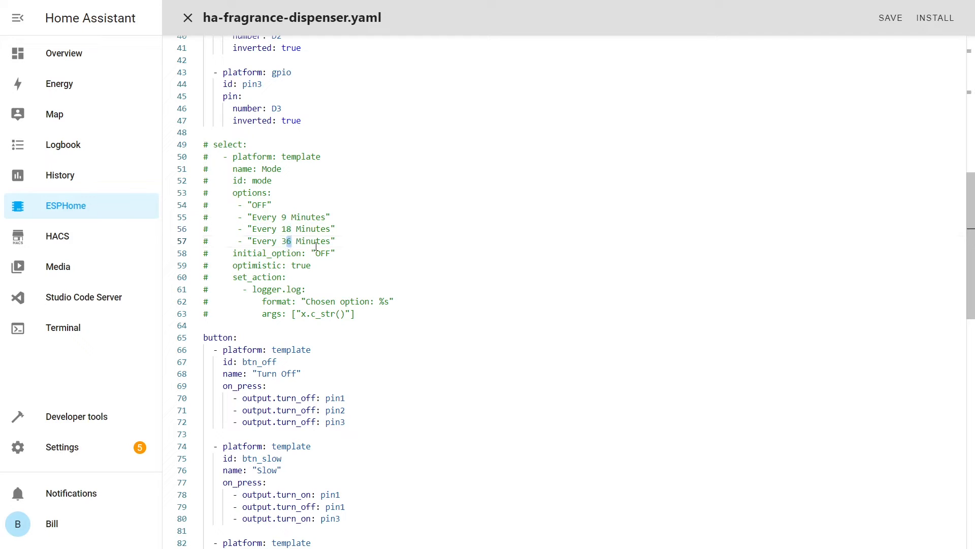